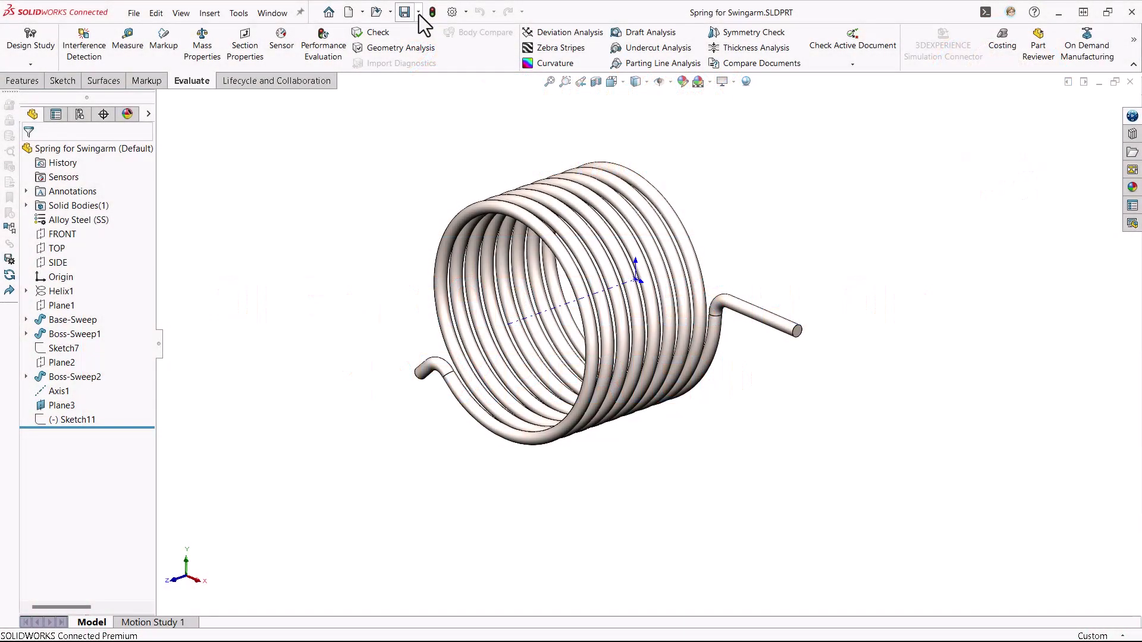
- Save Spring for Swingarm to 3DEXPERIENCE and show the FeatureManager's platform status column
click(440, 44)
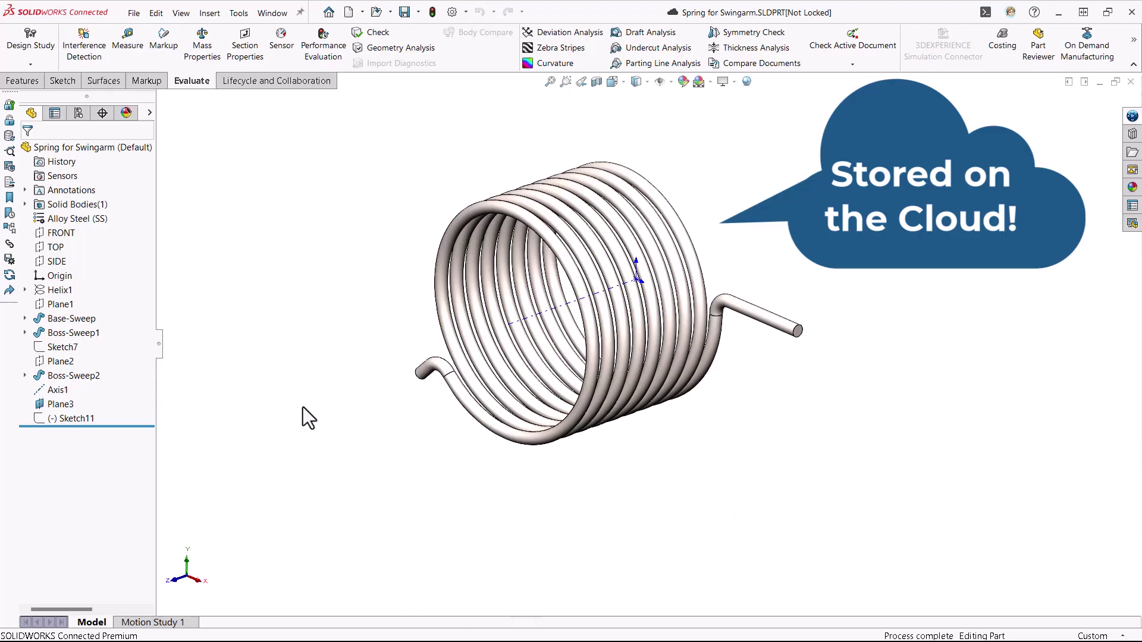
click(150, 113)
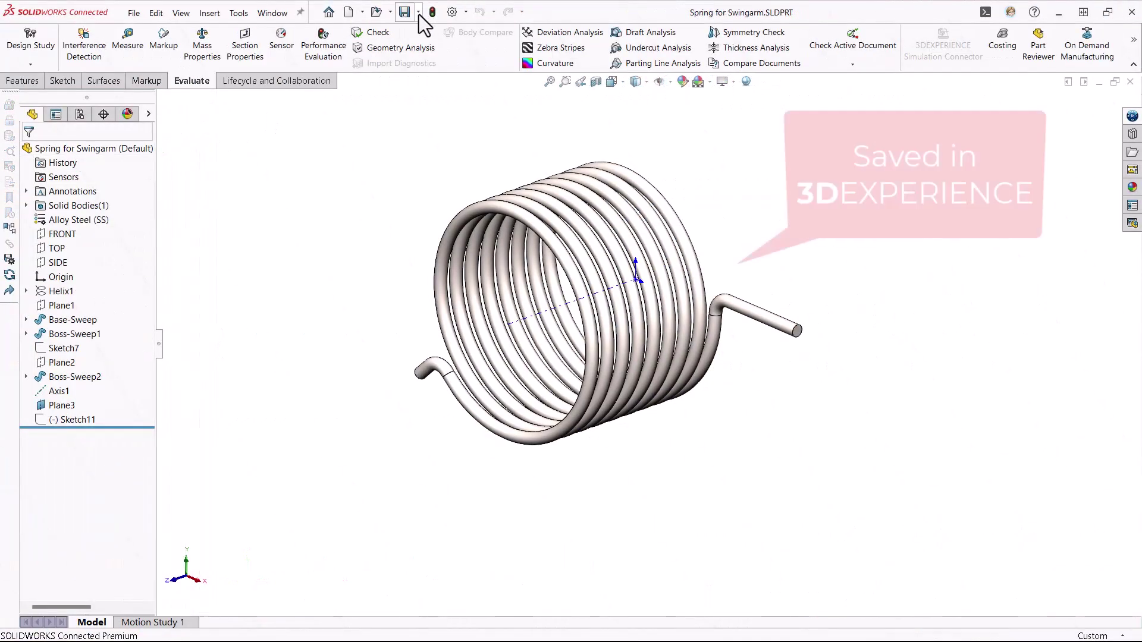
- Save the spring part to 3DEXPERIENCE a second time from the Save dropdown
click(418, 13)
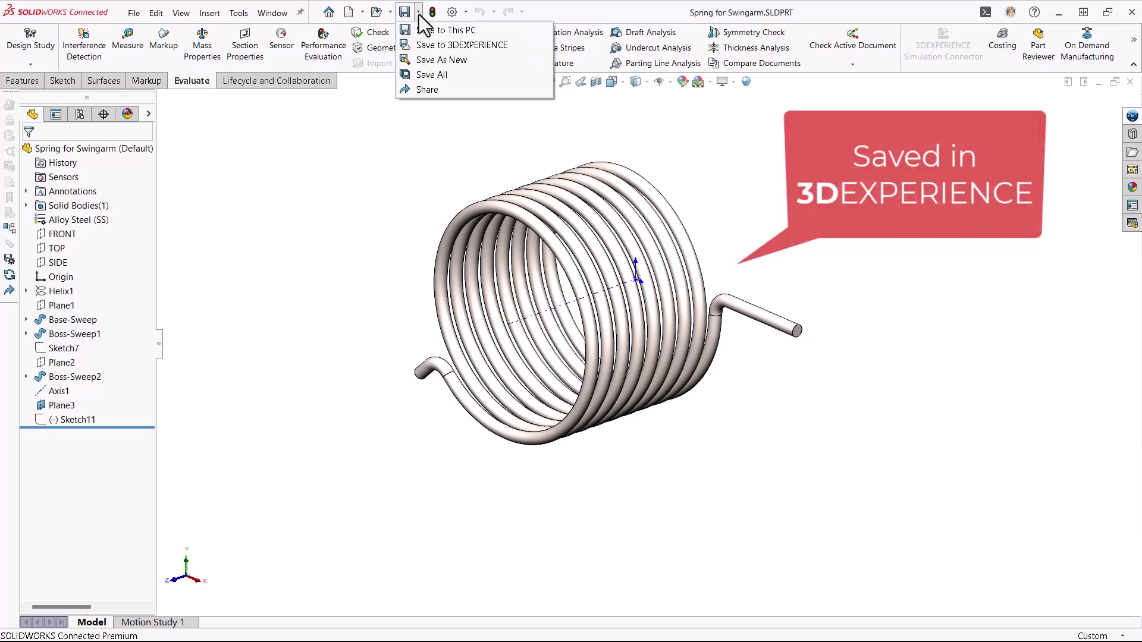
click(437, 44)
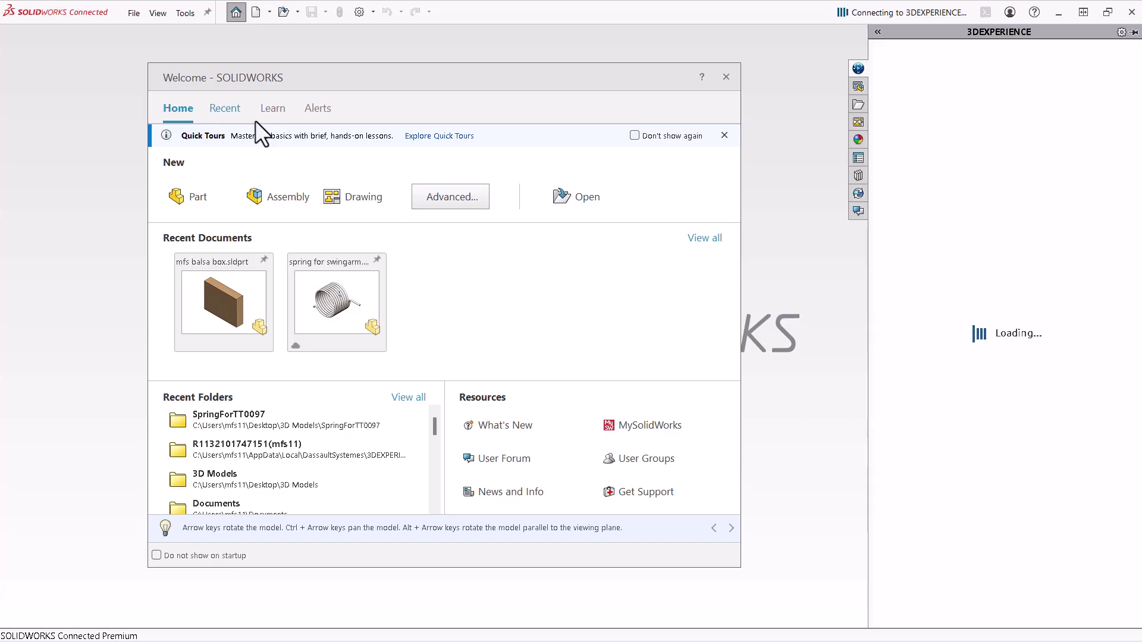
- Reopen Spring for Swingarm from the Welcome window's Recent list, then close the document
click(226, 107)
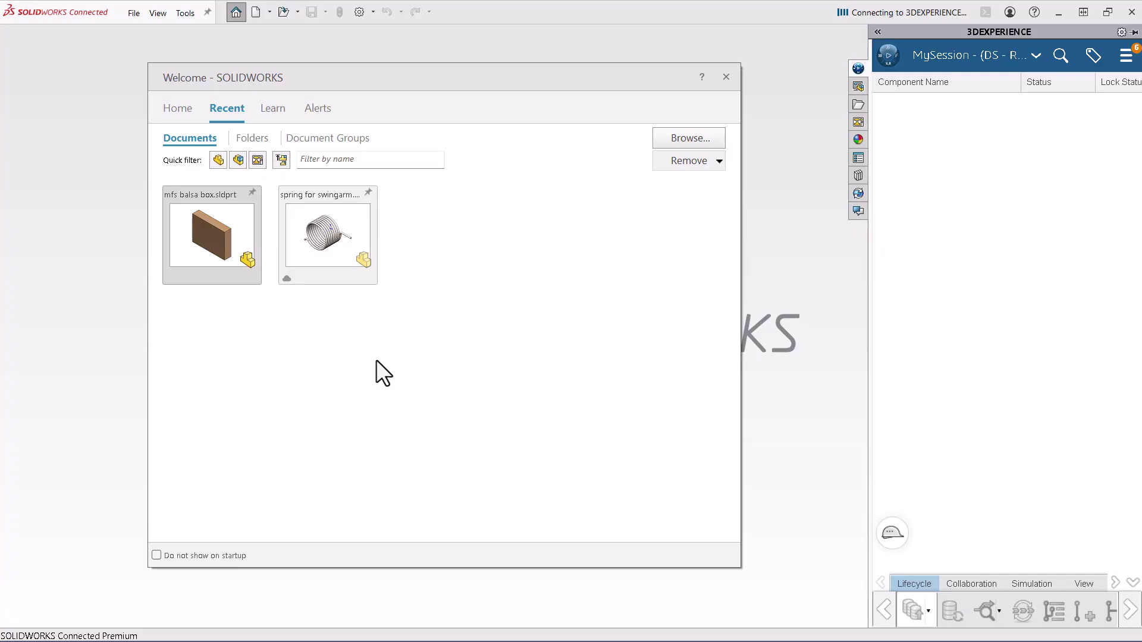
click(325, 265)
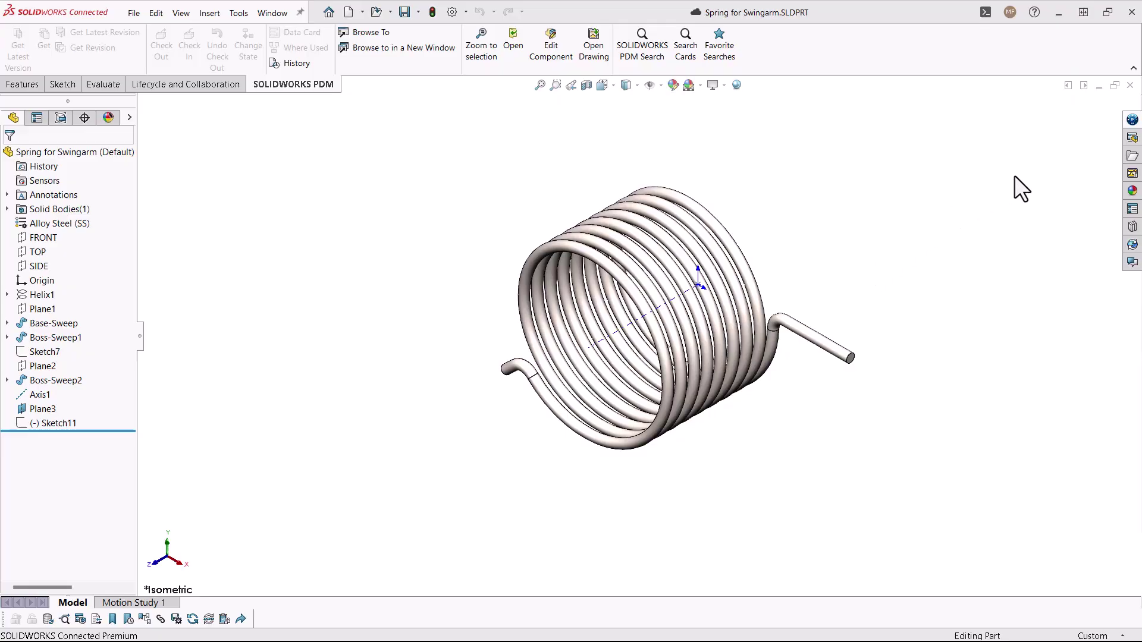
click(1131, 86)
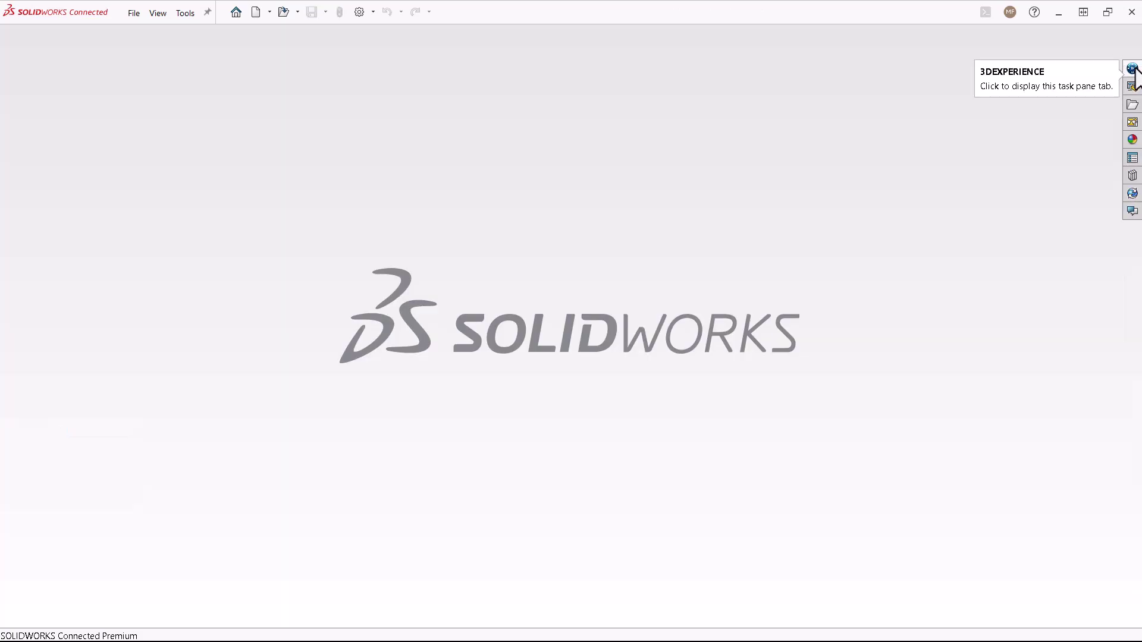
- List all 238 My Content items in the 3DEXPERIENCE search pane and widen the pane
click(1133, 68)
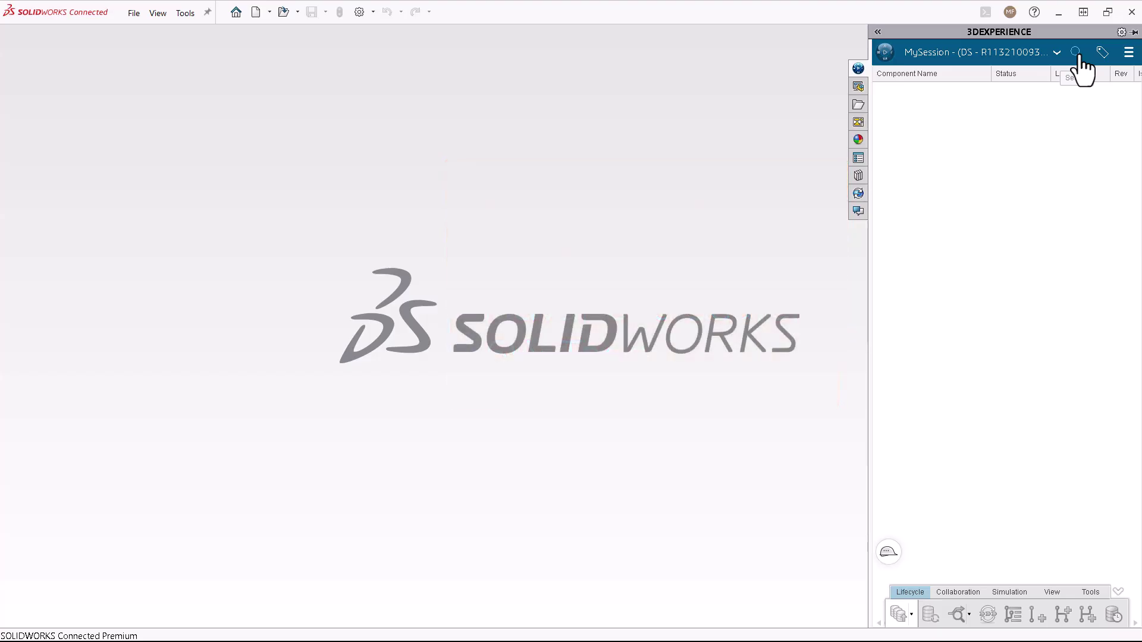
click(1077, 54)
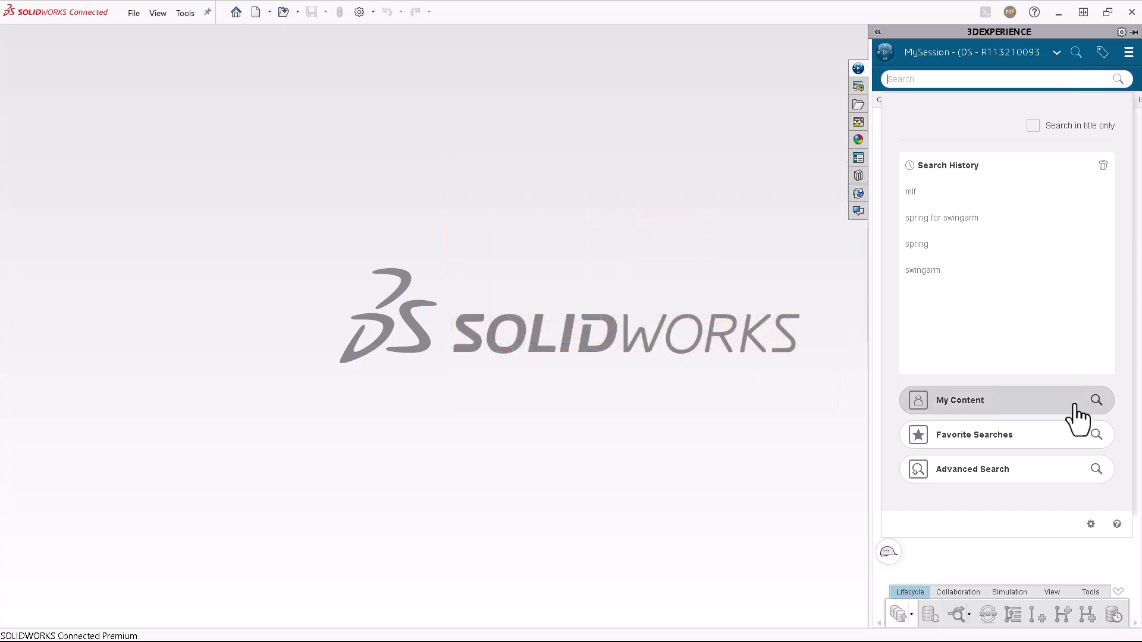
click(1078, 410)
drag(869, 431, 488, 415)
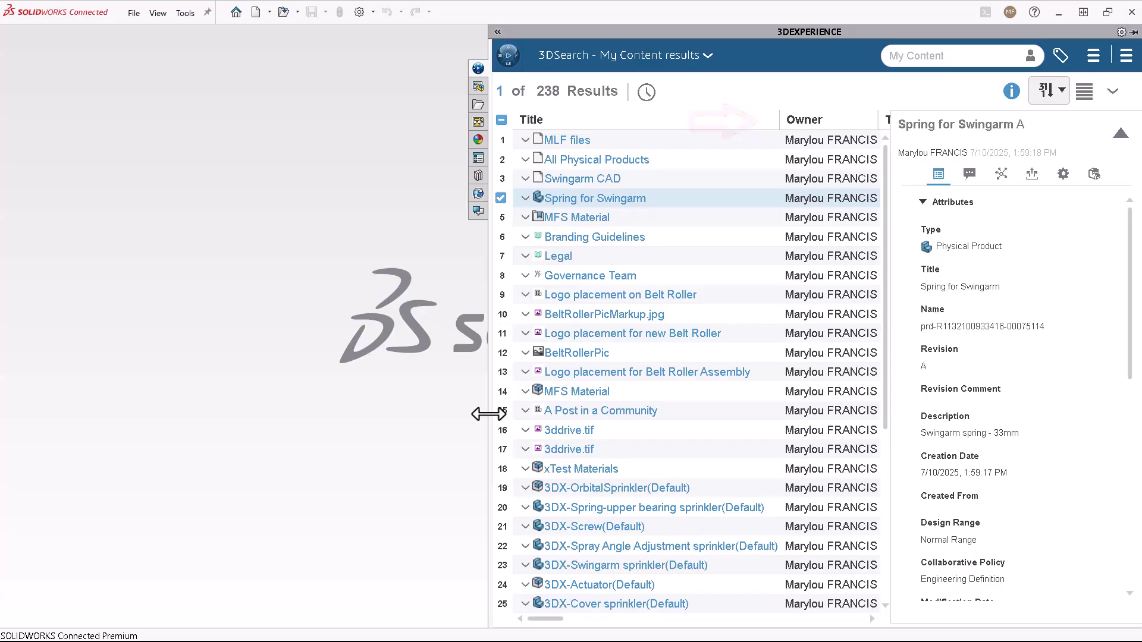
- Switch the results to Tile View and drag the Spring for Swingarm tile into the graphics area
click(1084, 90)
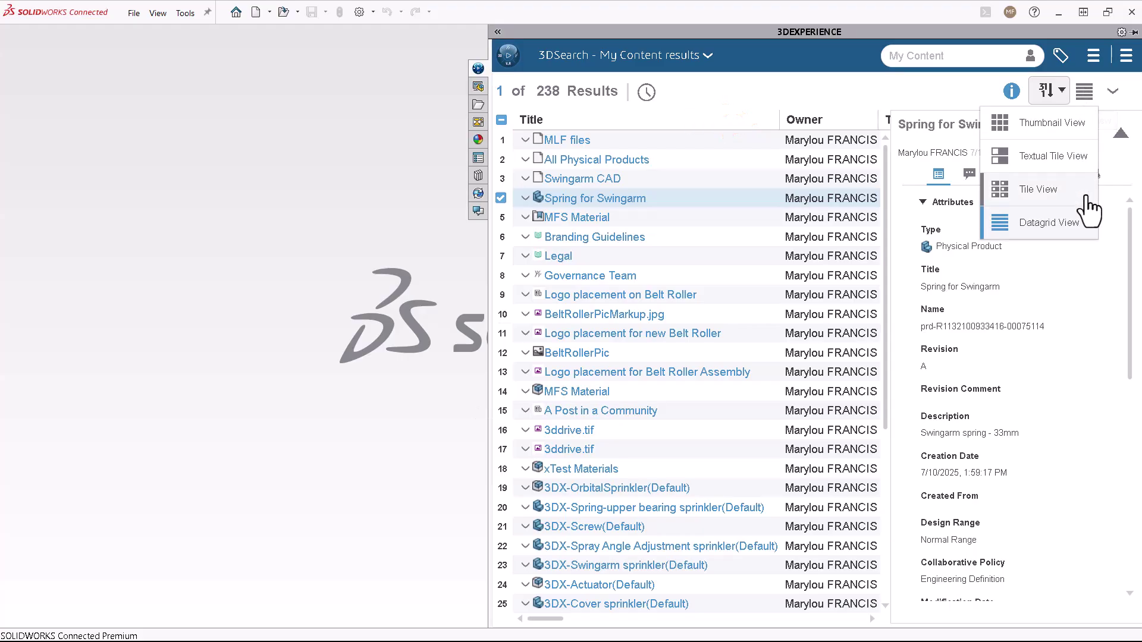
click(1038, 189)
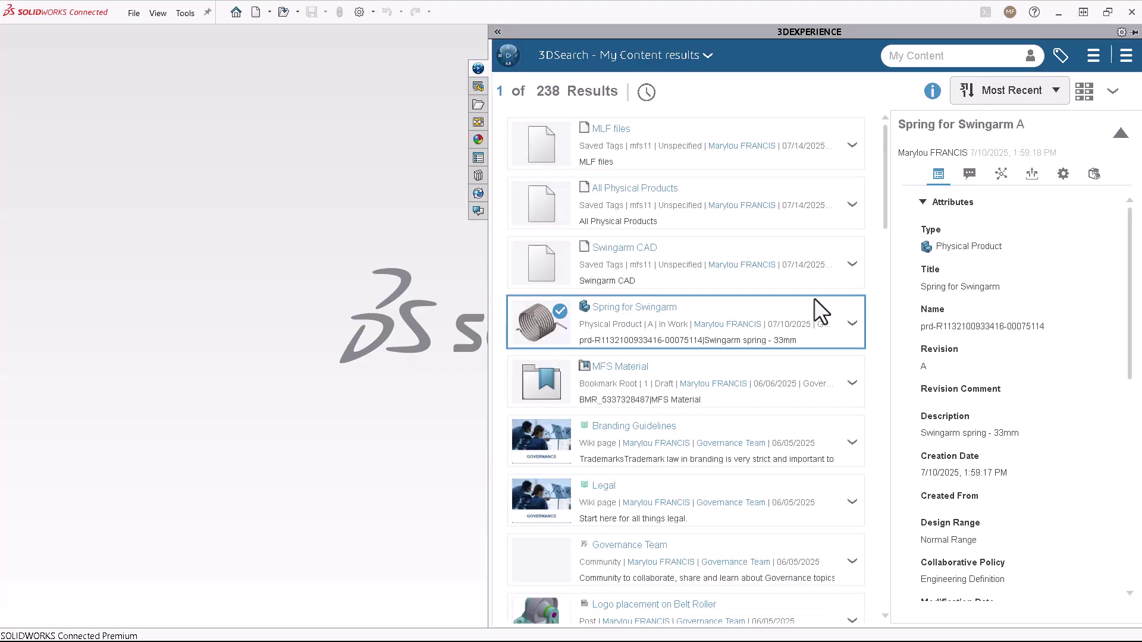
drag(726, 331, 323, 221)
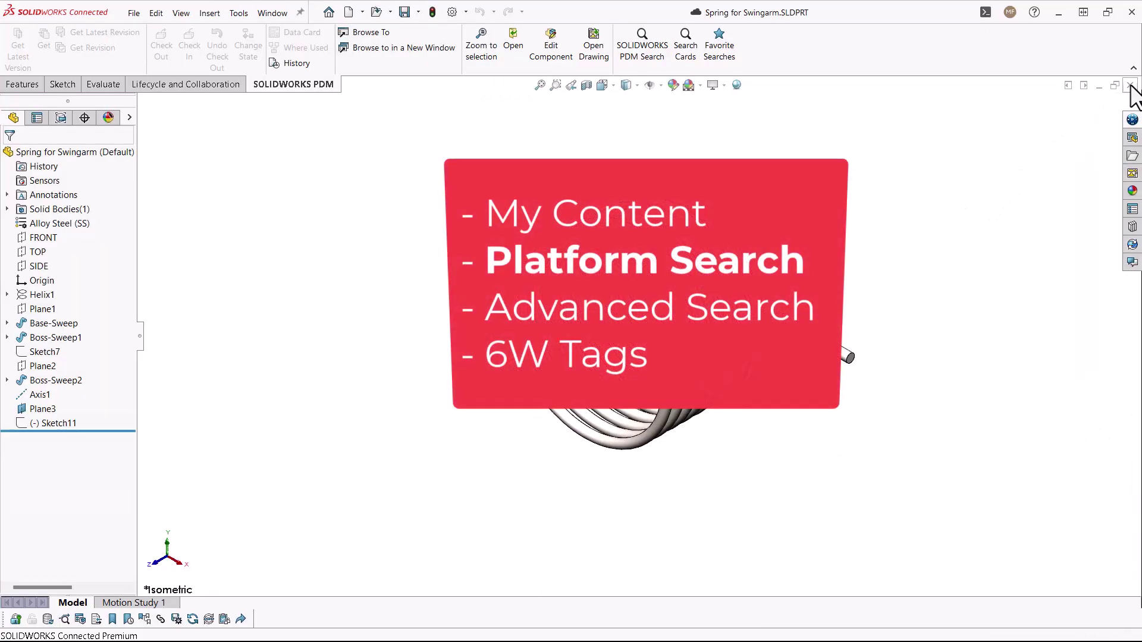
- Close the part and run a full 3DSearch for 'spring for', returning 2 results
click(1129, 85)
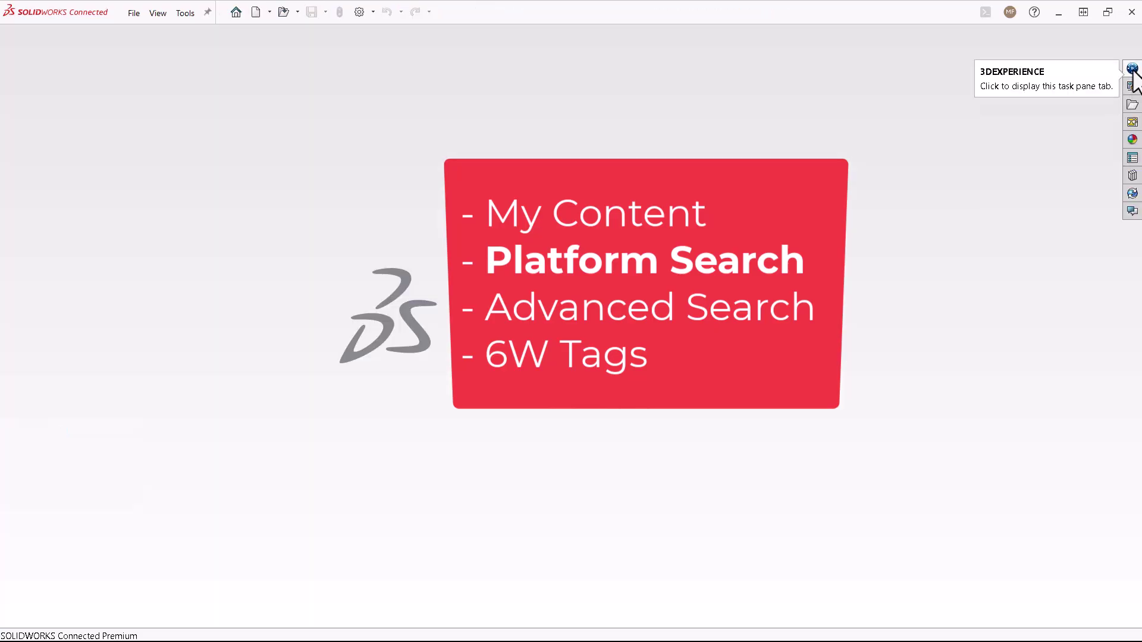
click(1130, 69)
click(946, 52)
text(spring)
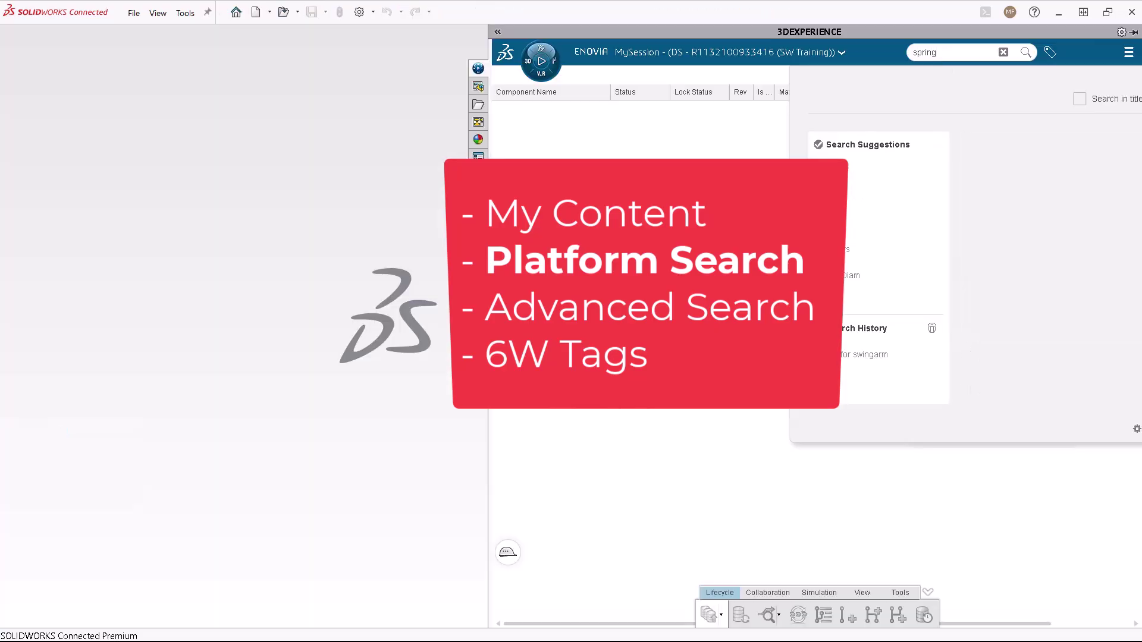
text( for)
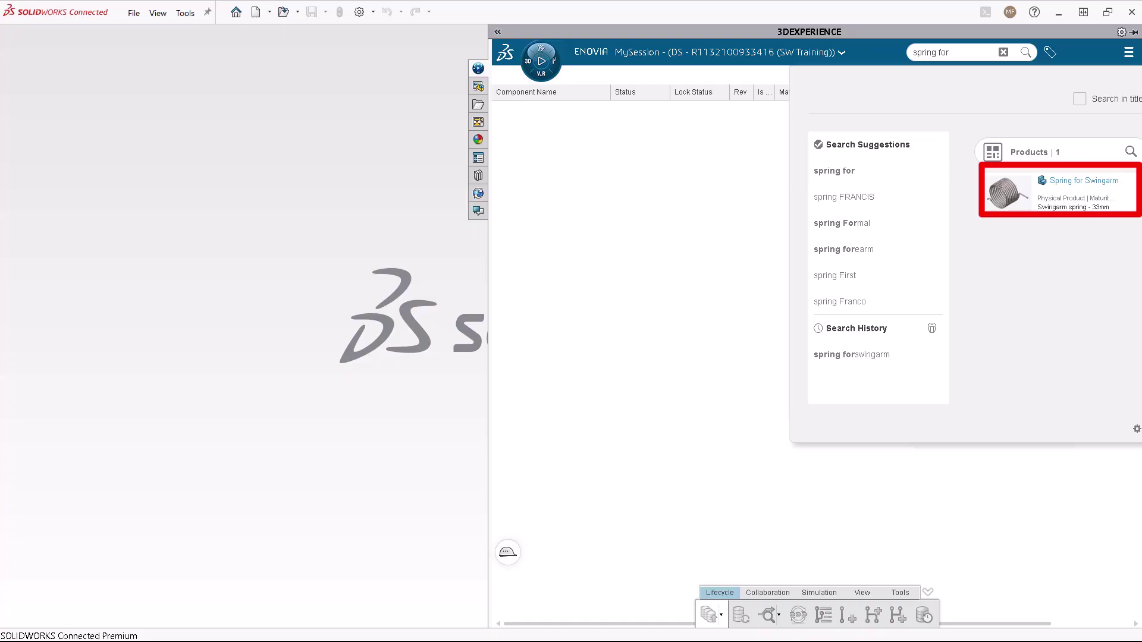
click(1055, 198)
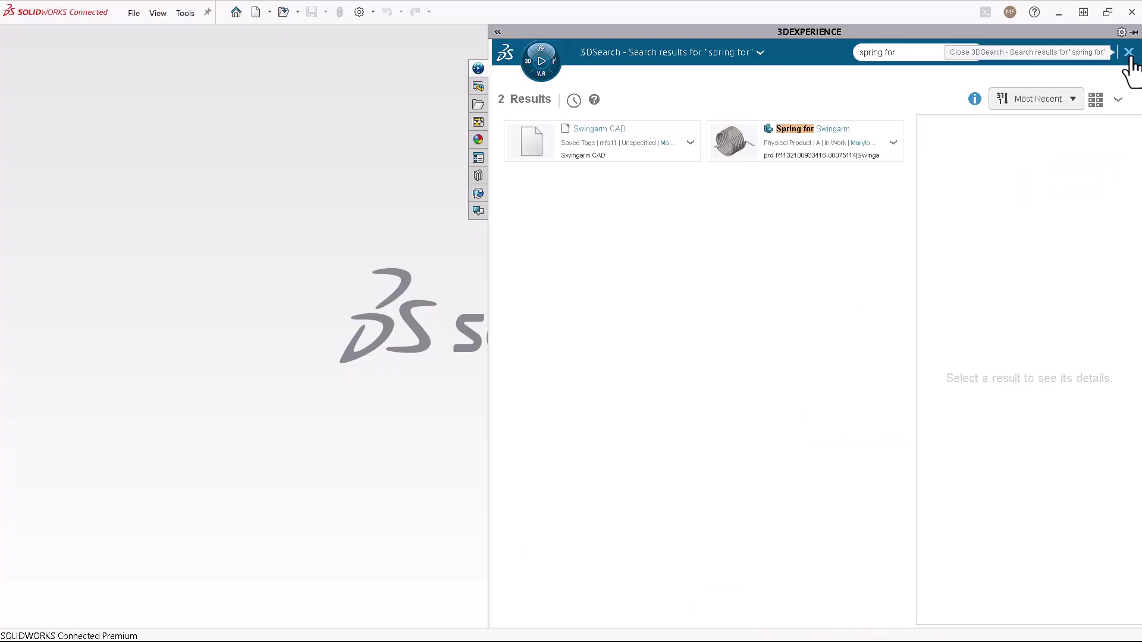
click(1129, 53)
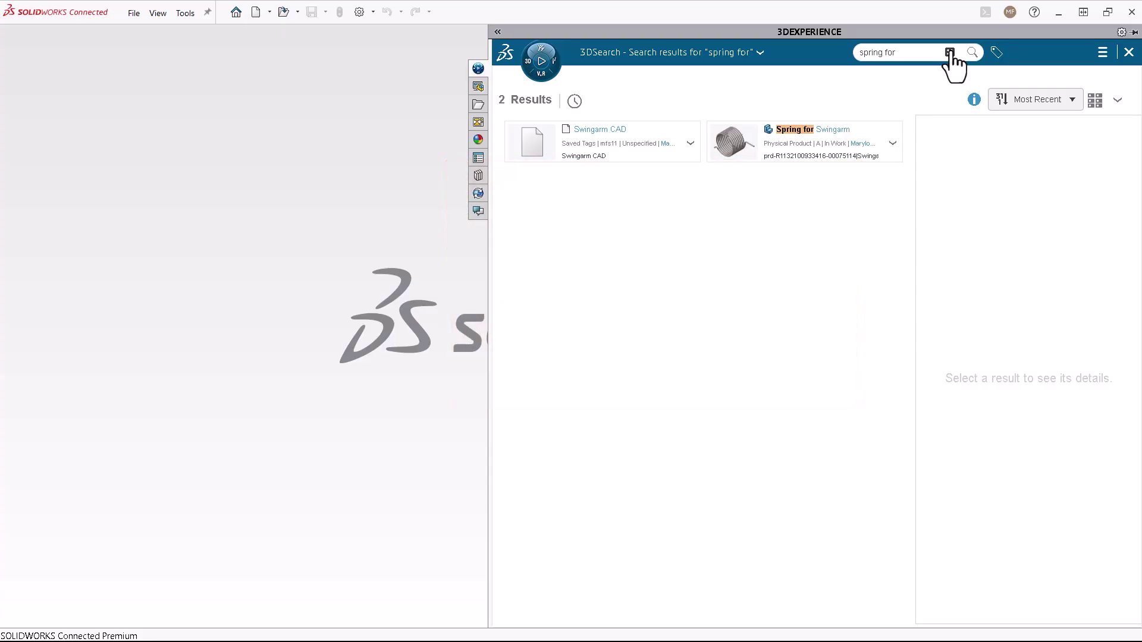
- In Advanced Search, set Source to Collaborative Spaces and Type to Physical Product
click(950, 52)
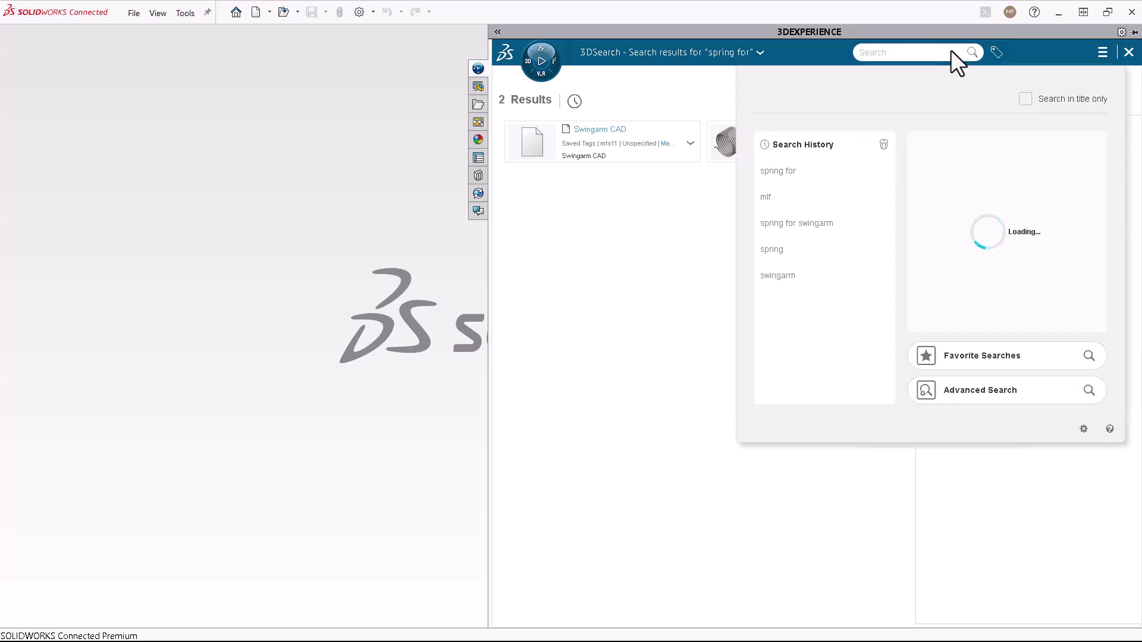
click(1062, 397)
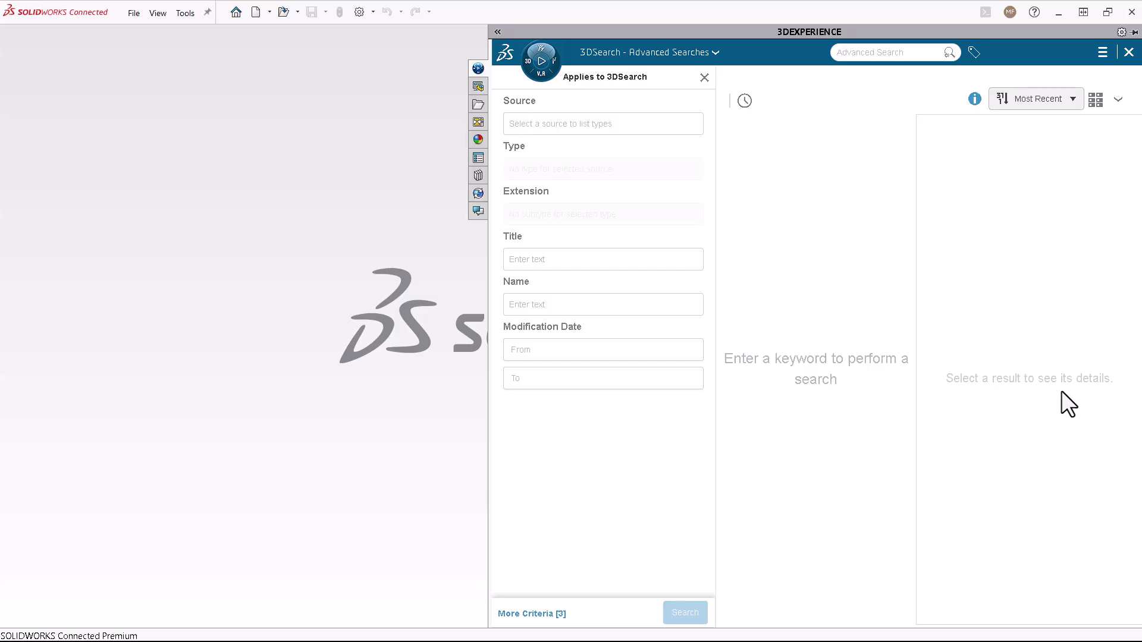
click(675, 122)
click(680, 173)
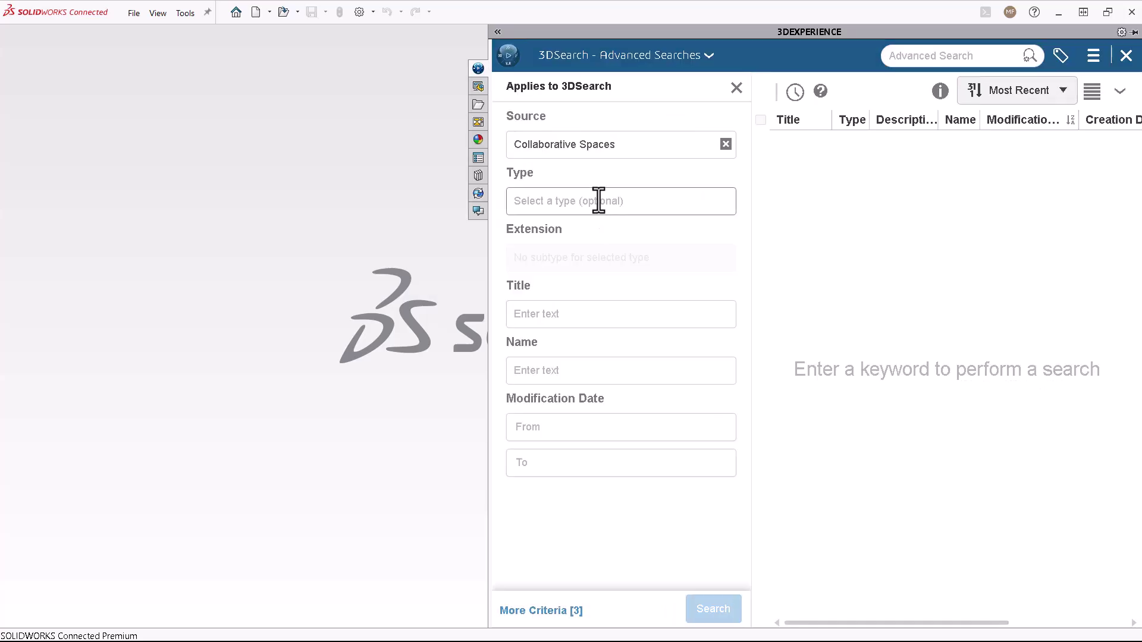
click(586, 200)
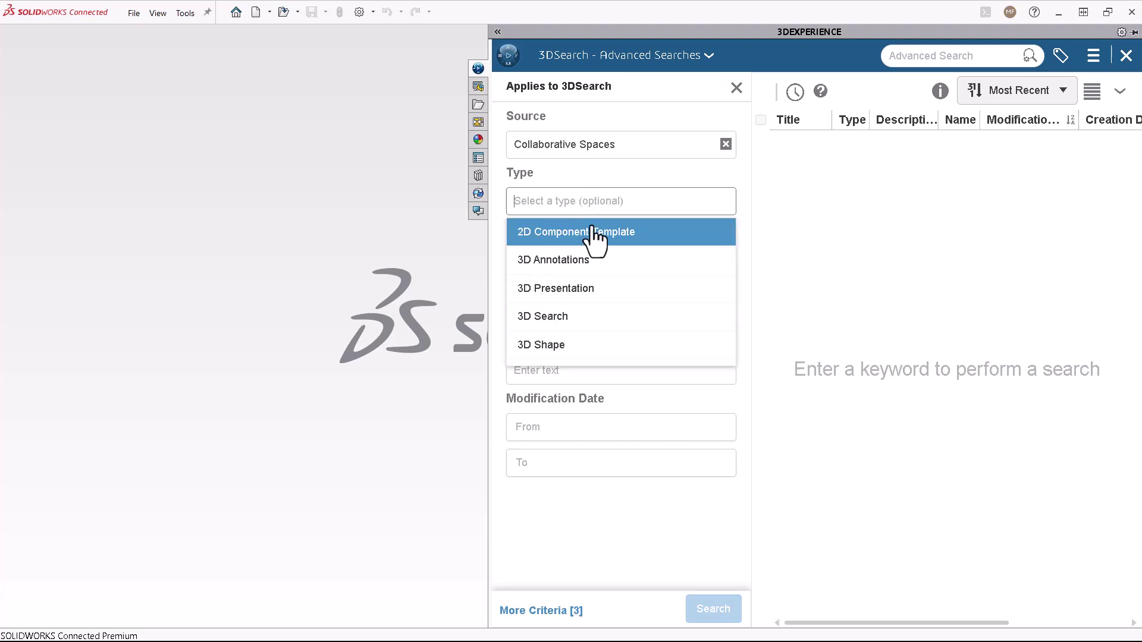
text(physical)
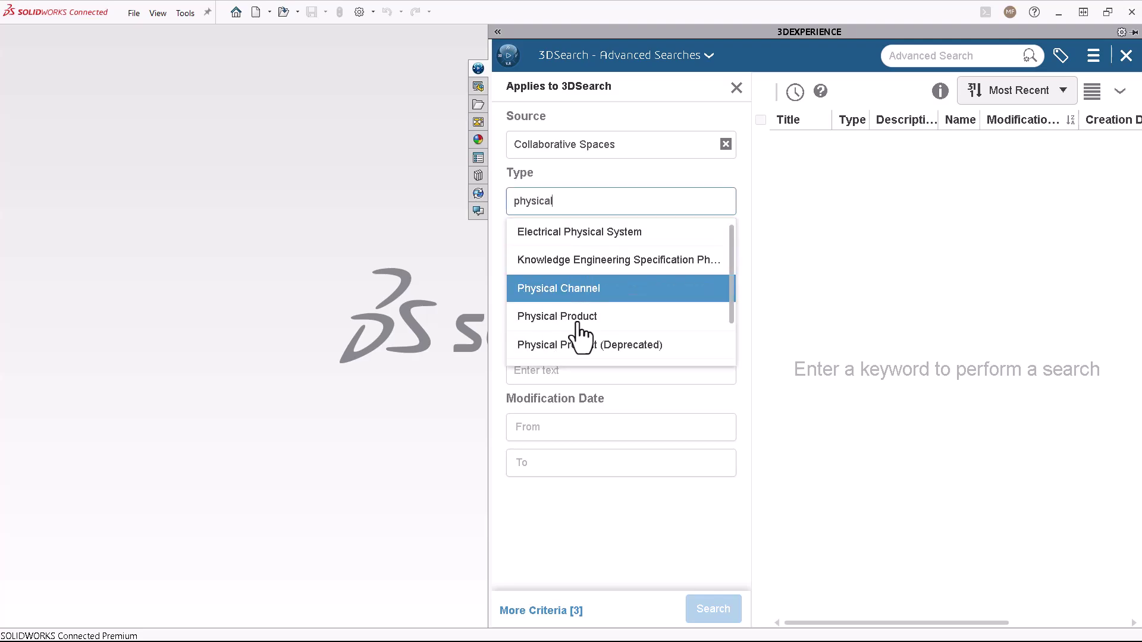
click(582, 317)
- Set the modification start date to Jan 01, 2025, run the search, and show the result tags
click(665, 513)
click(602, 368)
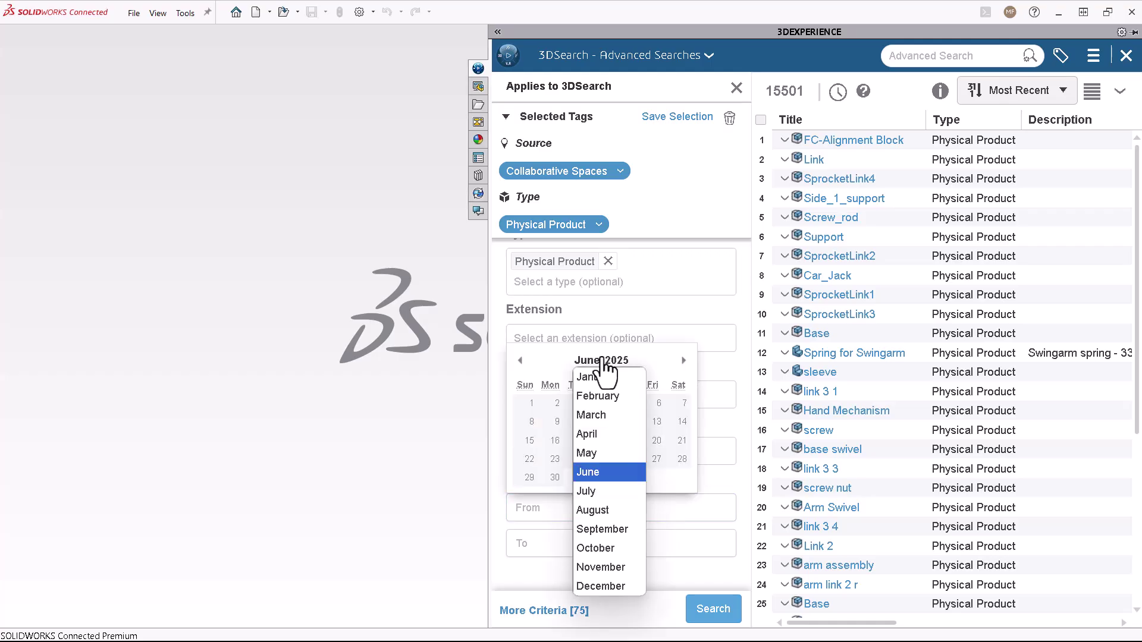
click(602, 376)
click(606, 403)
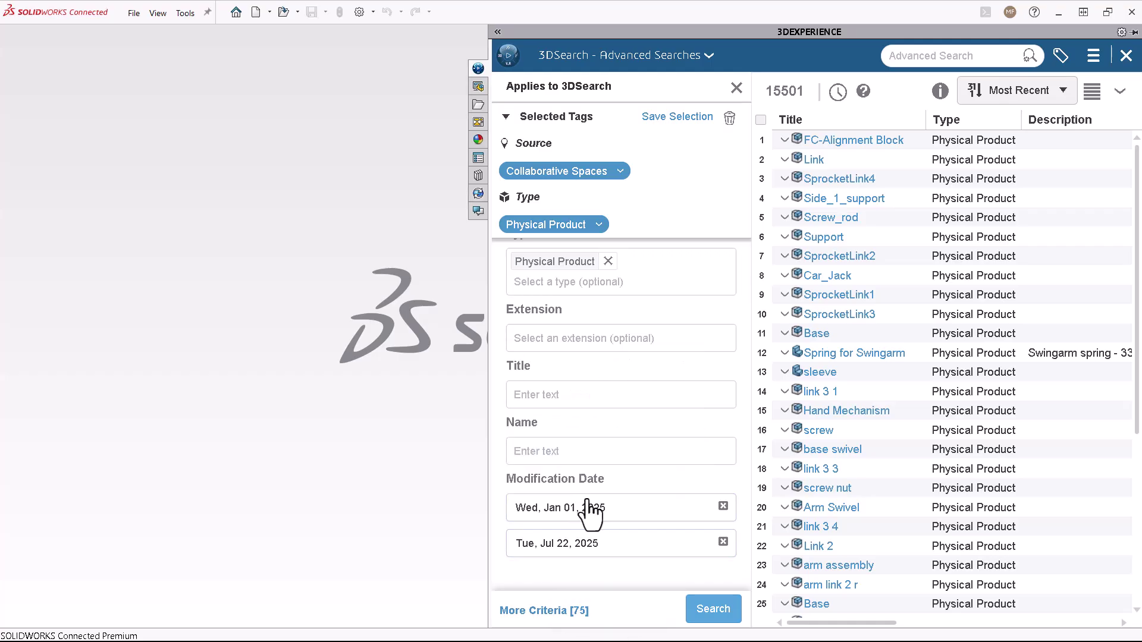
click(710, 612)
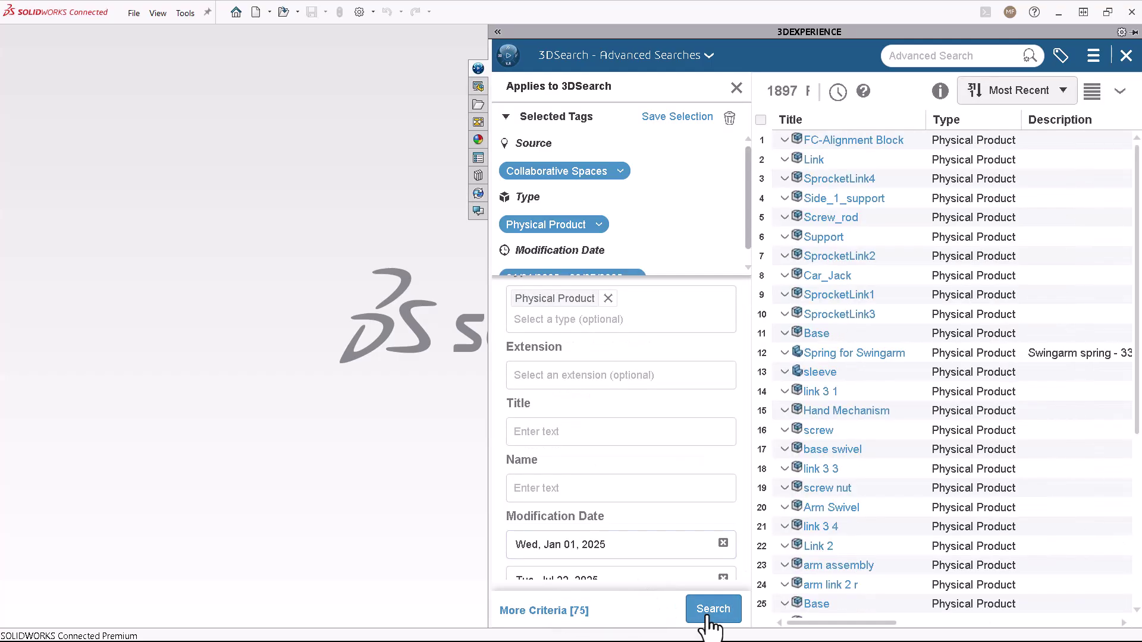
click(736, 88)
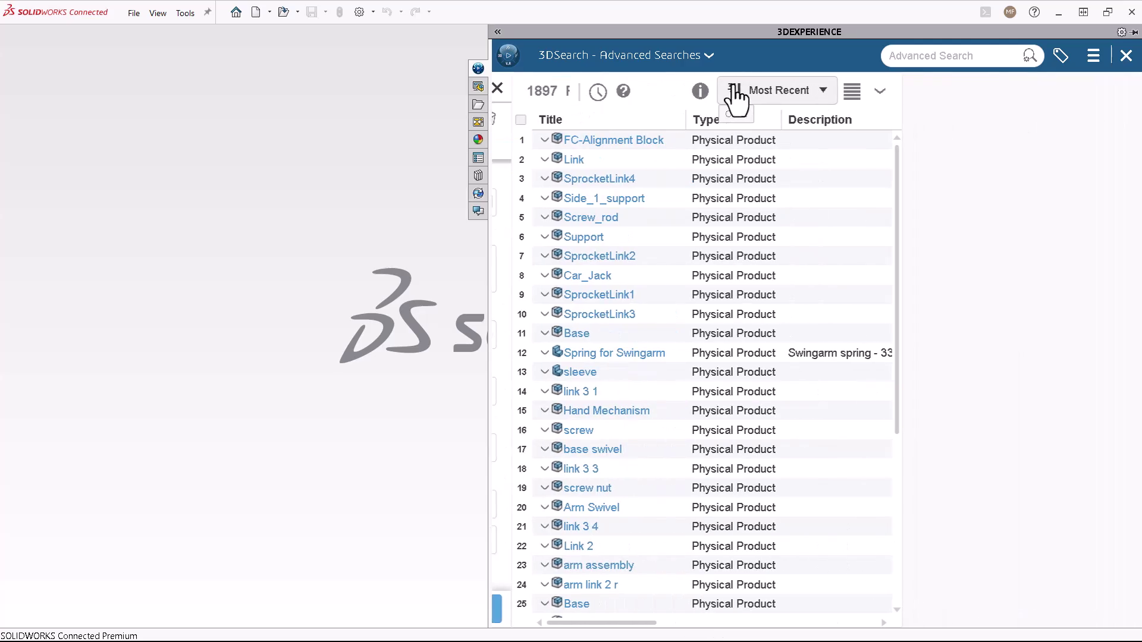
click(1060, 57)
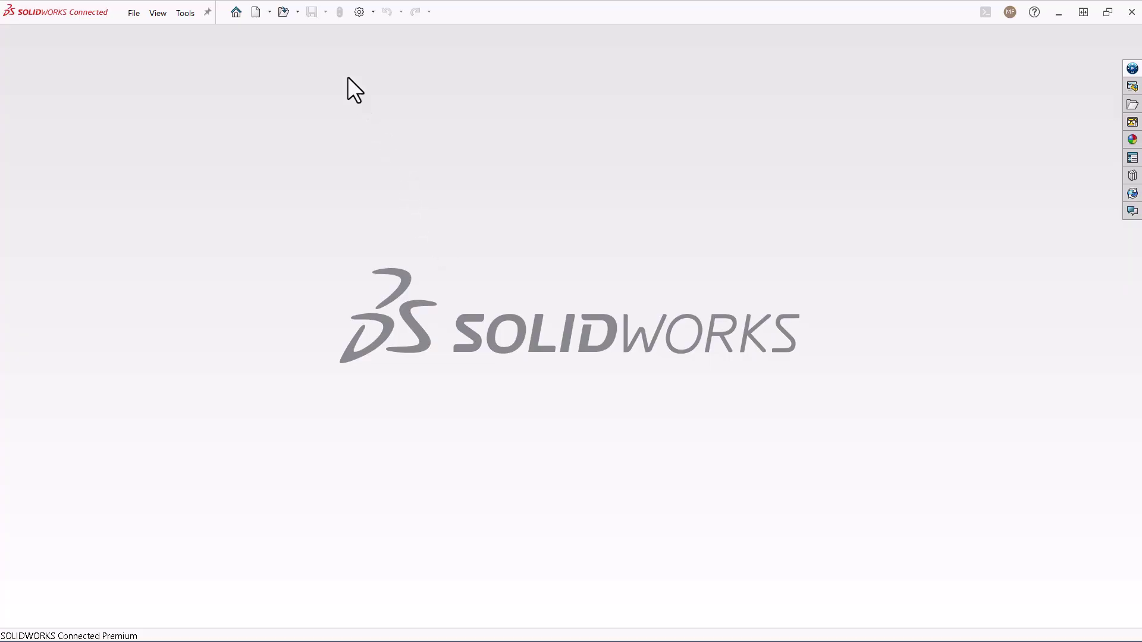
- Bring up the Open dialog and switch to Open from 3DEXPERIENCE to list recent platform items
click(294, 19)
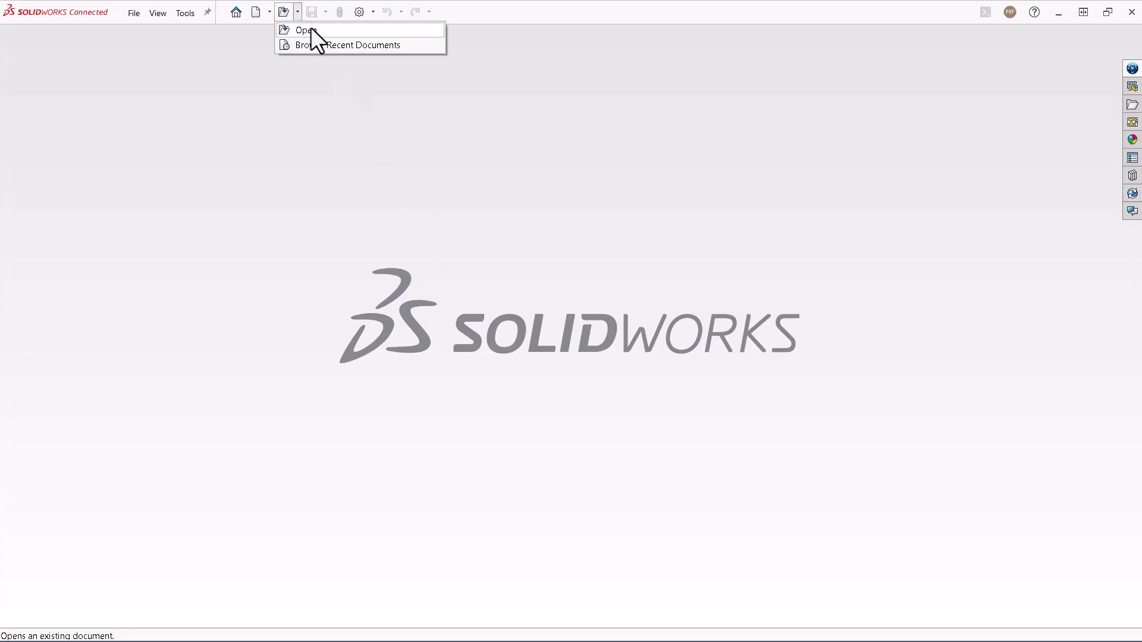
click(349, 30)
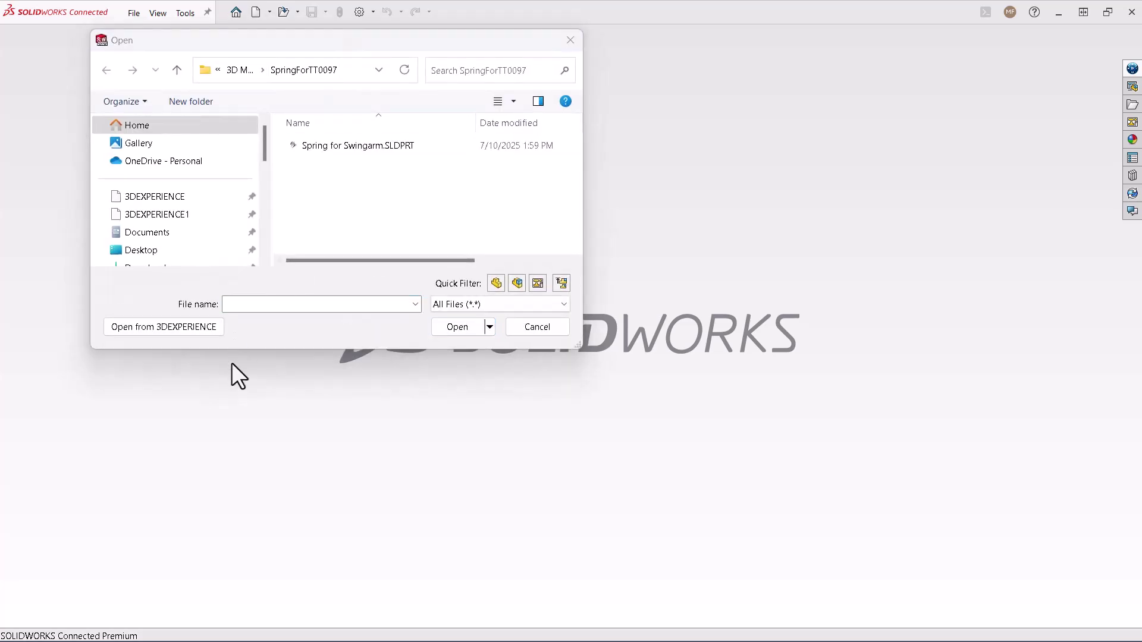
click(182, 326)
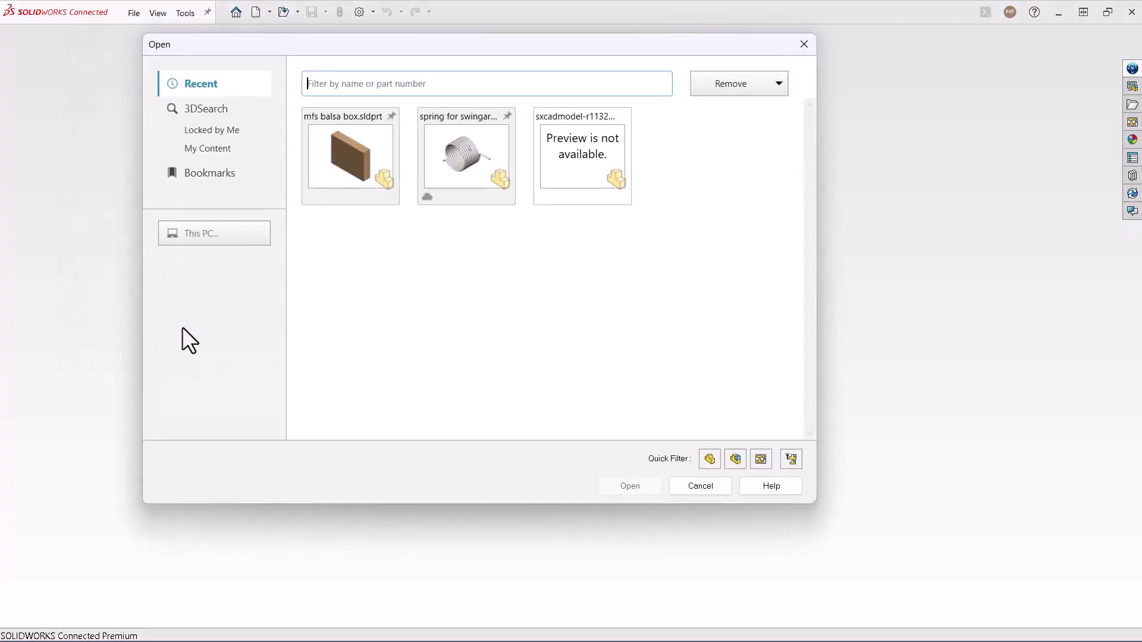